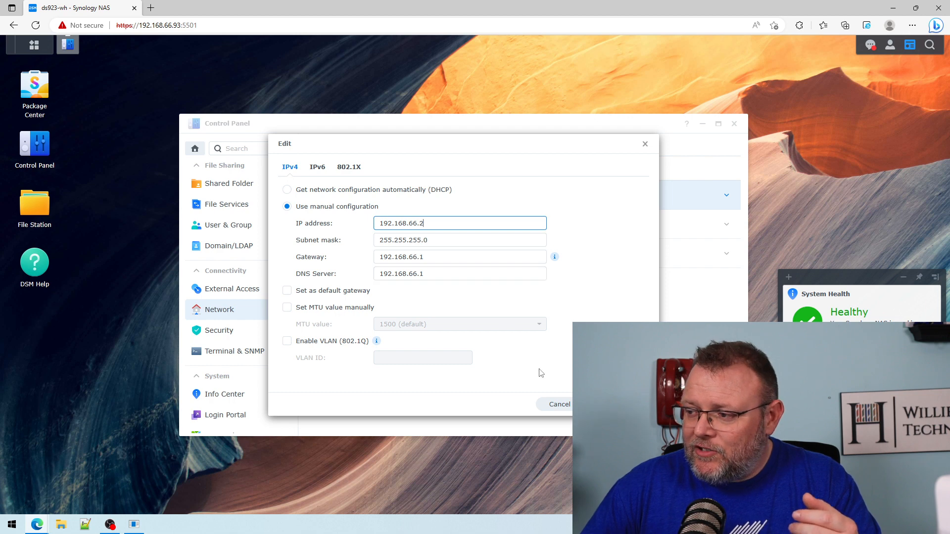
# Apply the manual IP address 192.168.66.2, reconnect to the NAS despite the certificate warning, and close Control Panel.
pyautogui.click(618, 404)
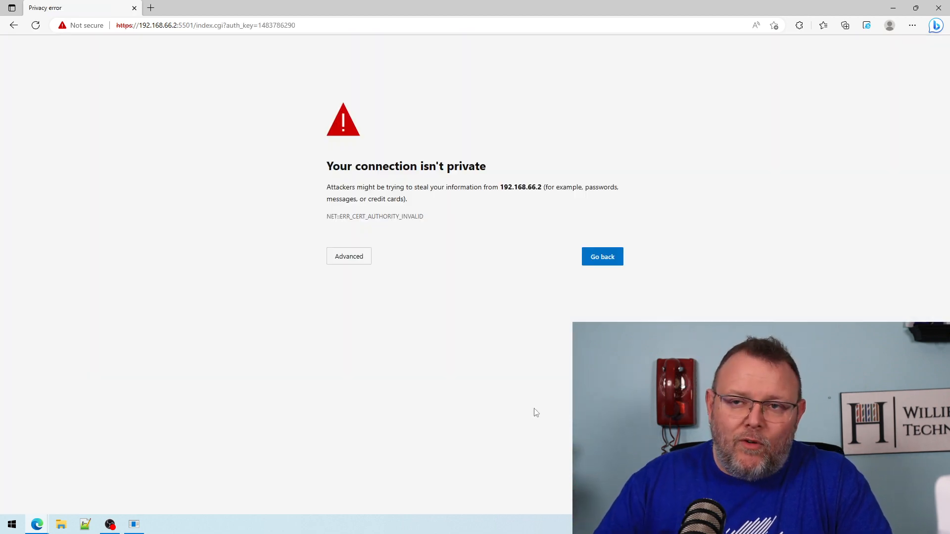
pyautogui.click(340, 262)
pyautogui.click(379, 339)
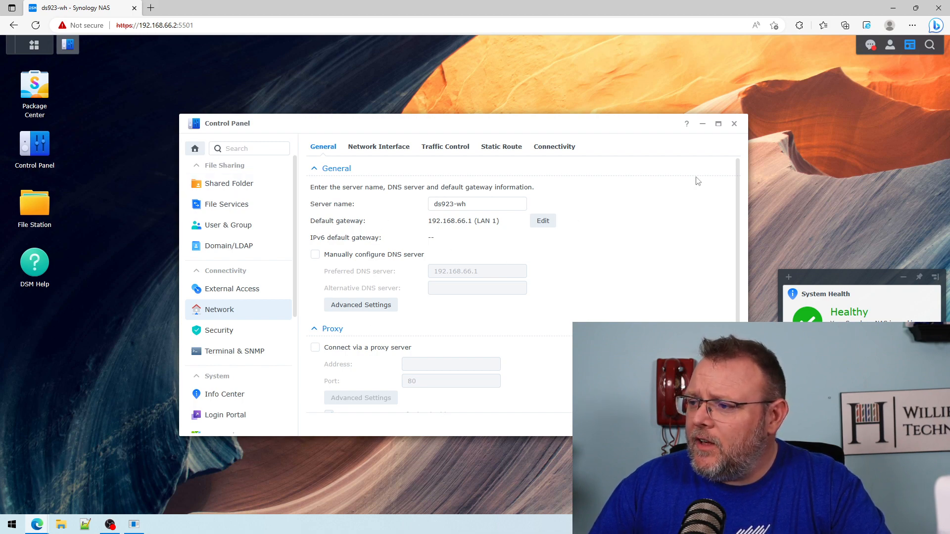
pyautogui.click(734, 125)
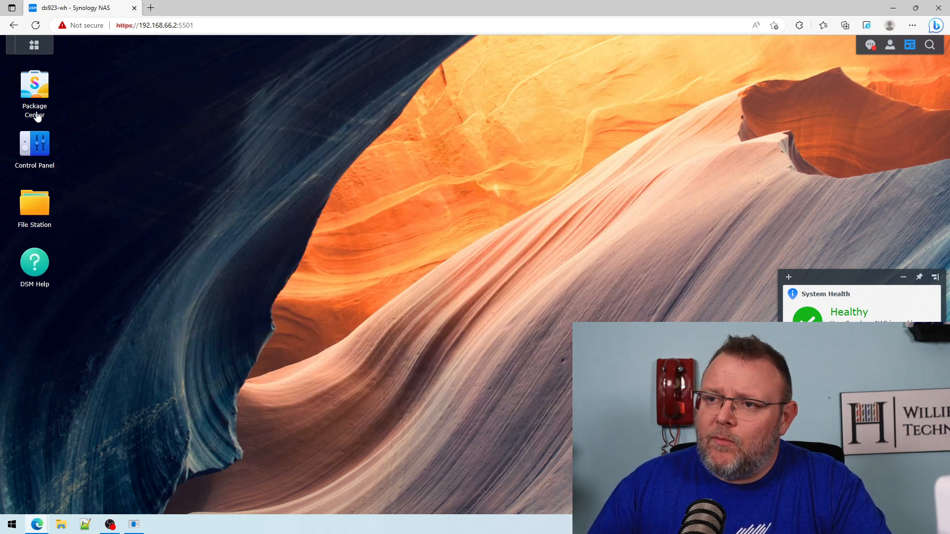
# Install the Synology Directory Server package from Package Center together with its required DNS Server package.
pyautogui.click(36, 91)
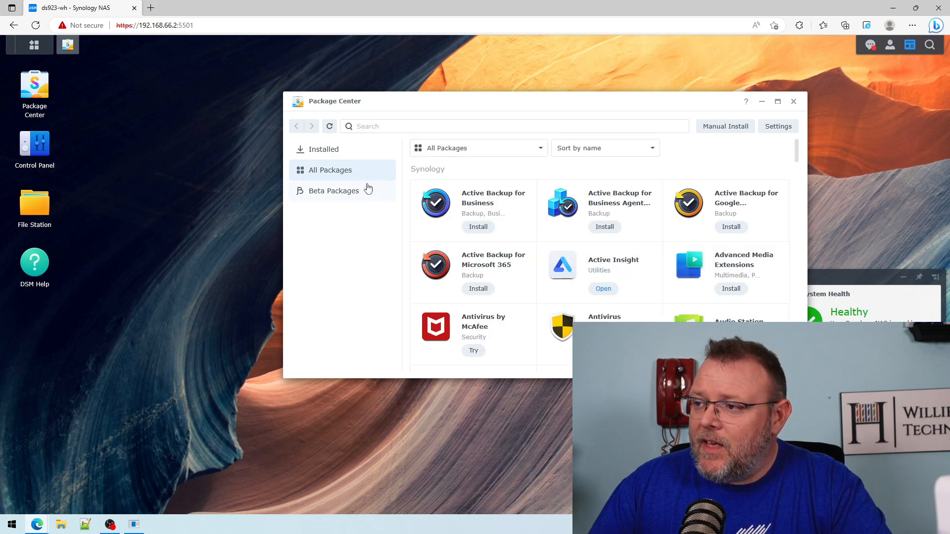
pyautogui.scroll(-2, 638, 272)
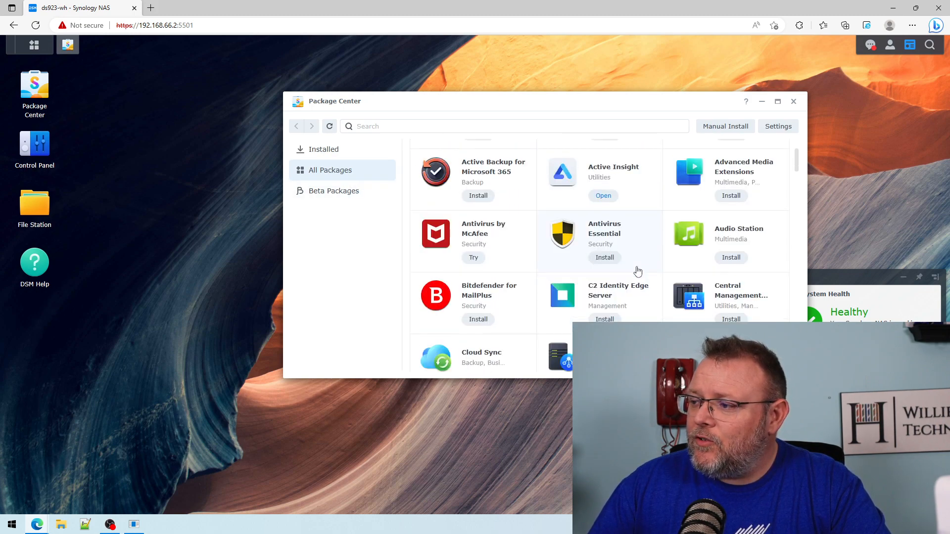
pyautogui.scroll(-1, 637, 271)
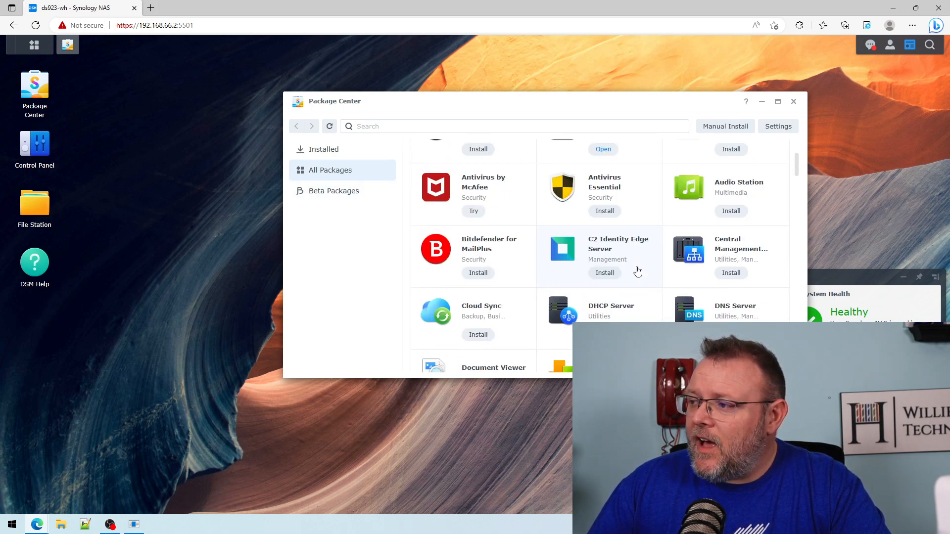
pyautogui.scroll(-4, 637, 272)
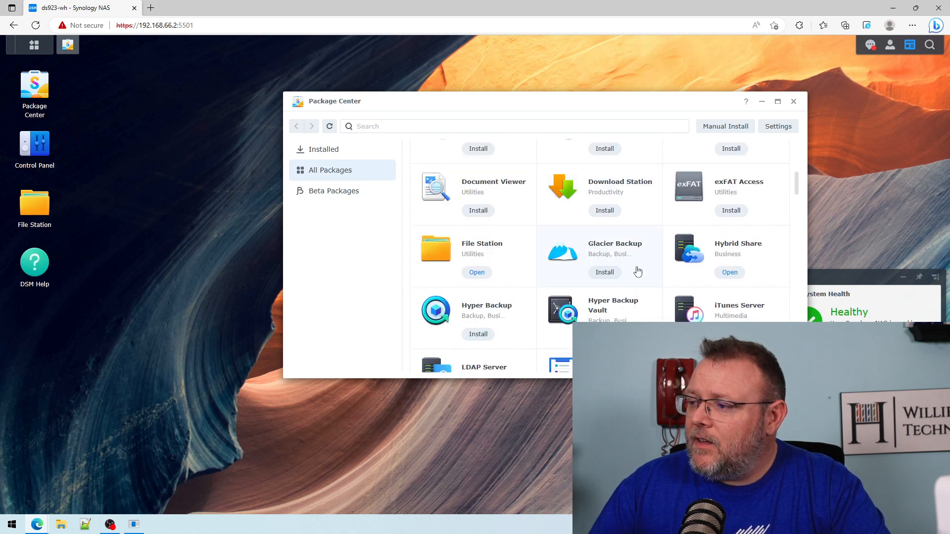
pyautogui.scroll(-4, 637, 272)
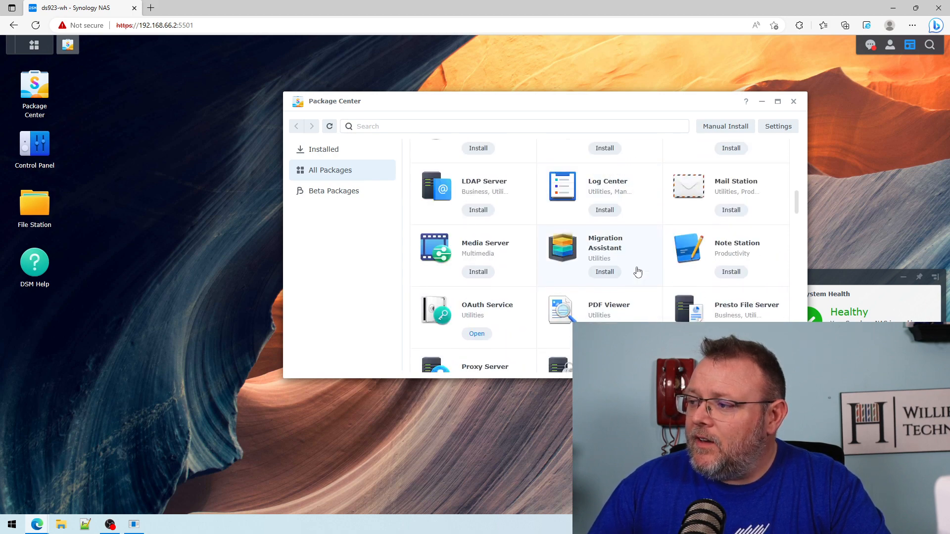
pyautogui.scroll(-3, 637, 272)
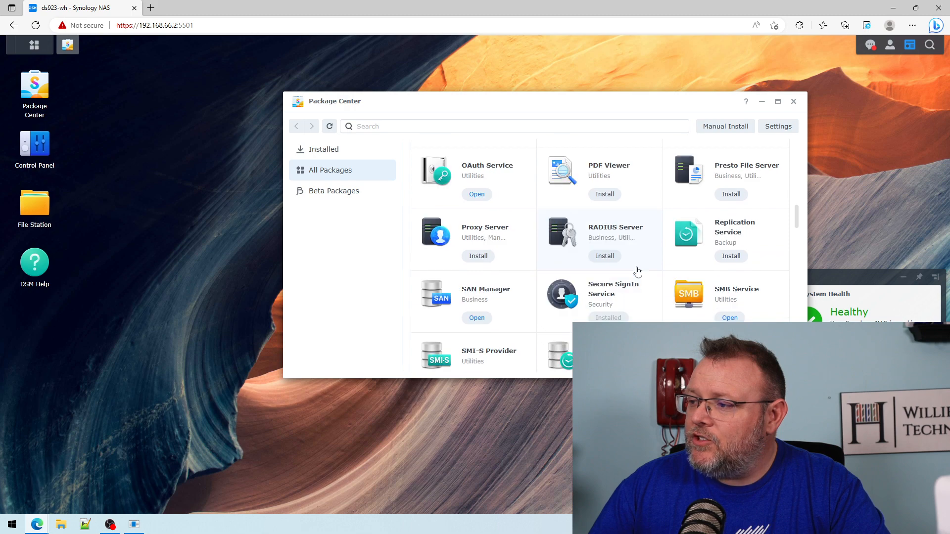
pyautogui.scroll(-3, 637, 271)
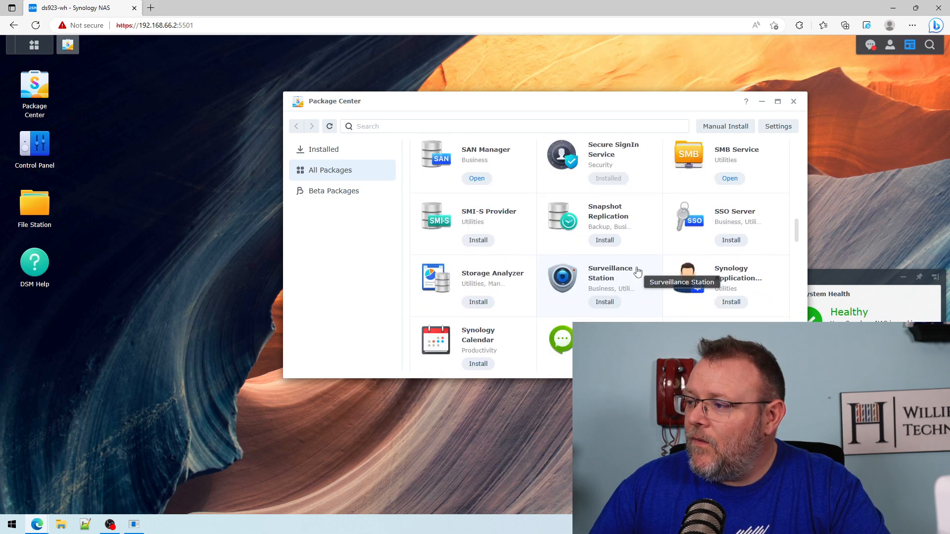
pyautogui.scroll(-2, 637, 271)
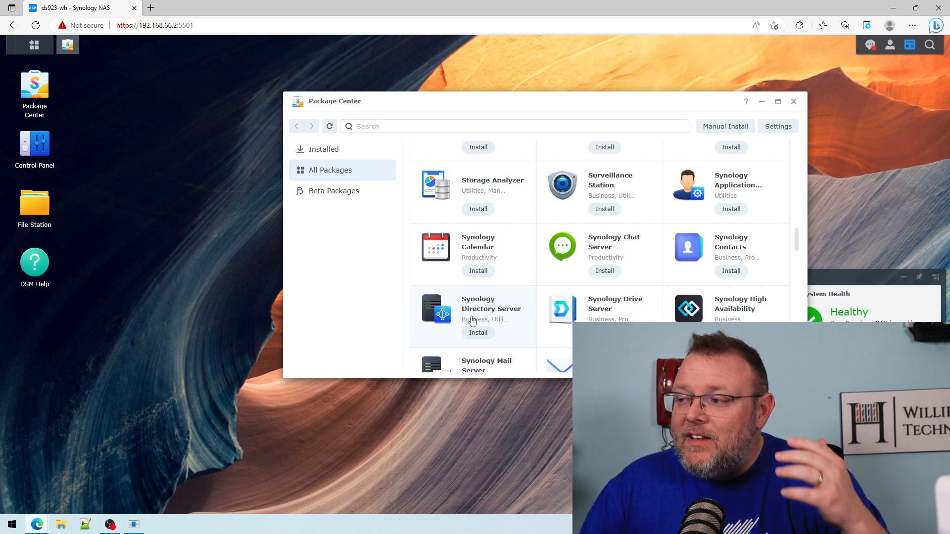
pyautogui.click(481, 316)
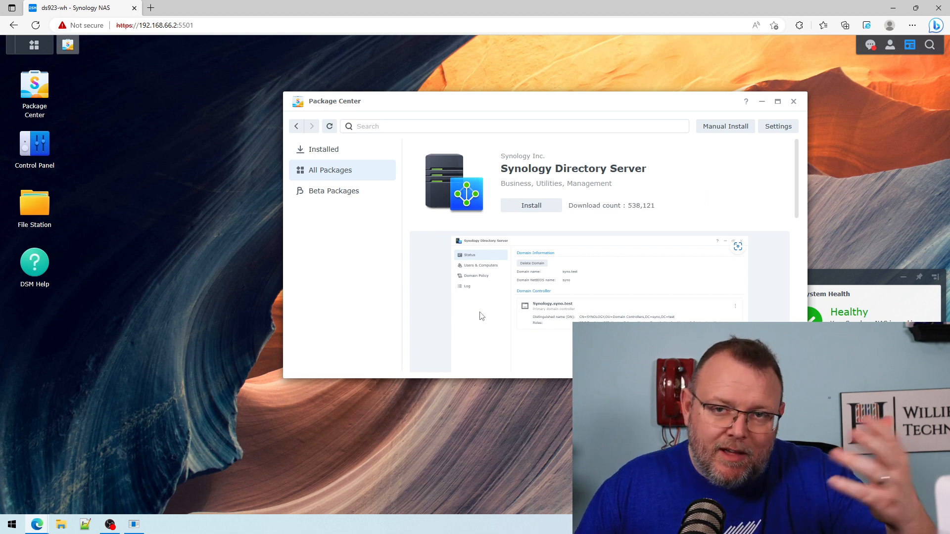
pyautogui.click(535, 213)
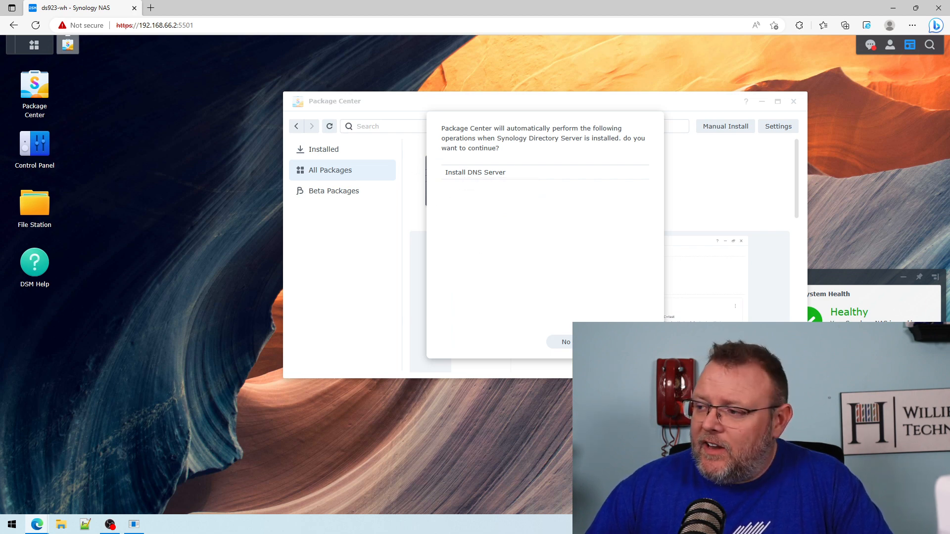
pyautogui.click(625, 342)
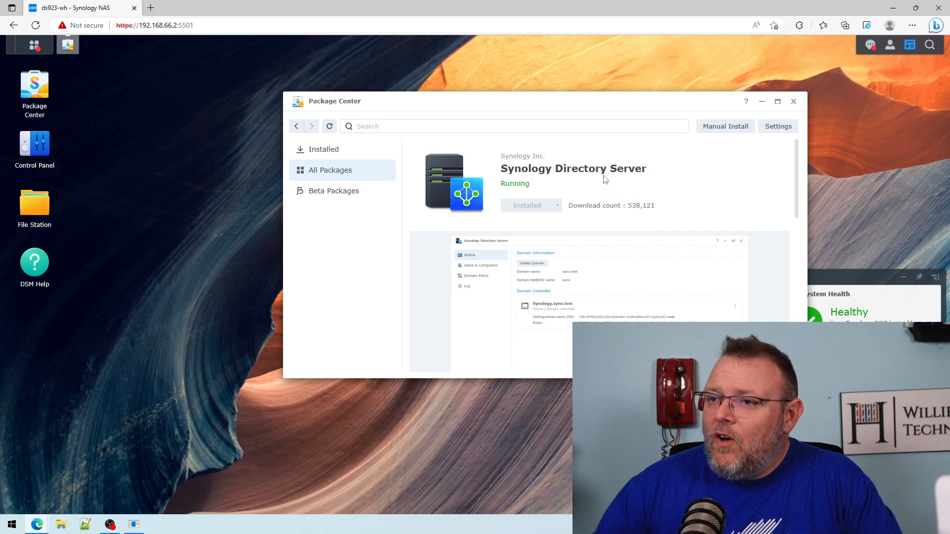
pyautogui.click(794, 102)
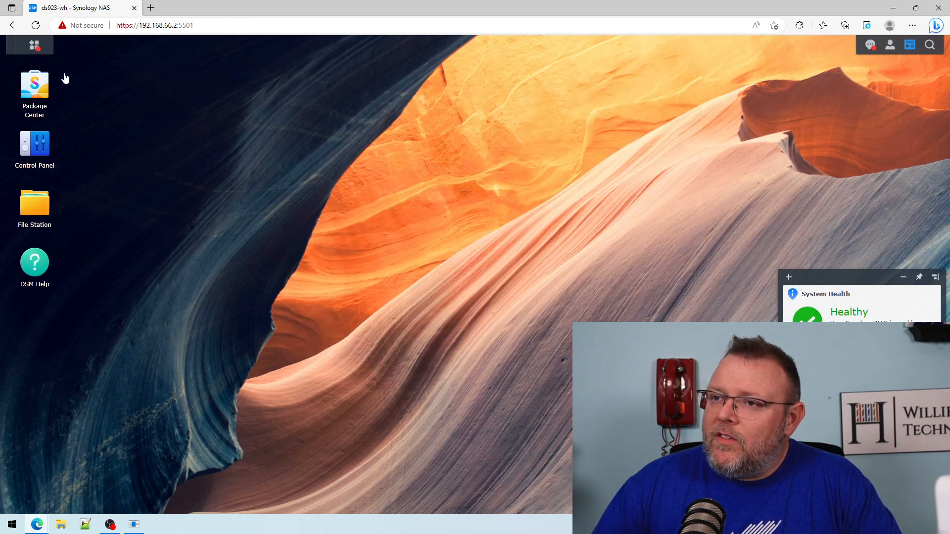
# Check the zone list in DNS Server and close it.
pyautogui.click(36, 46)
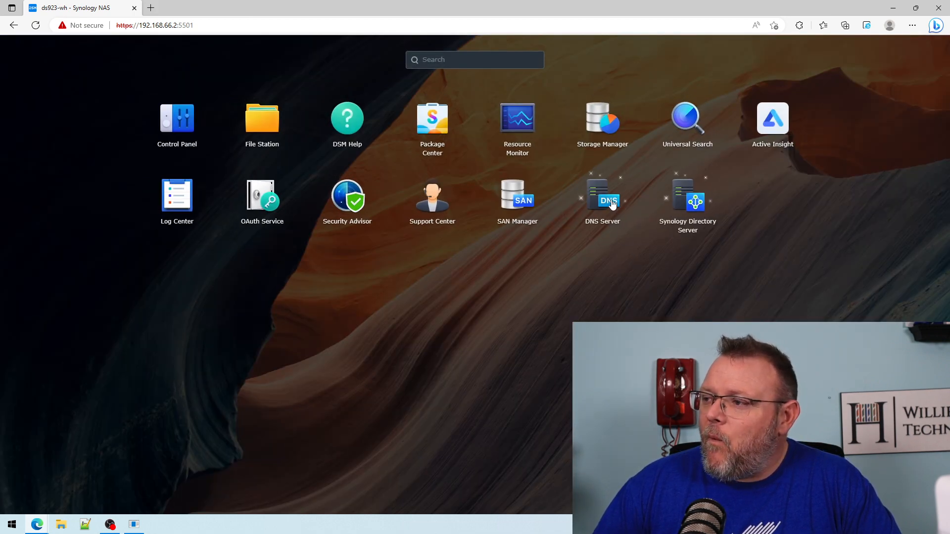
pyautogui.click(609, 200)
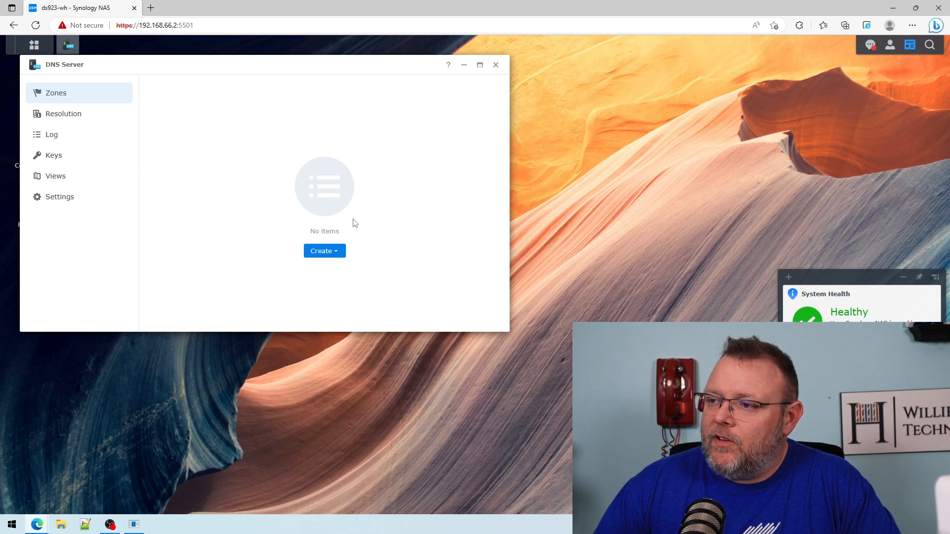
pyautogui.click(496, 66)
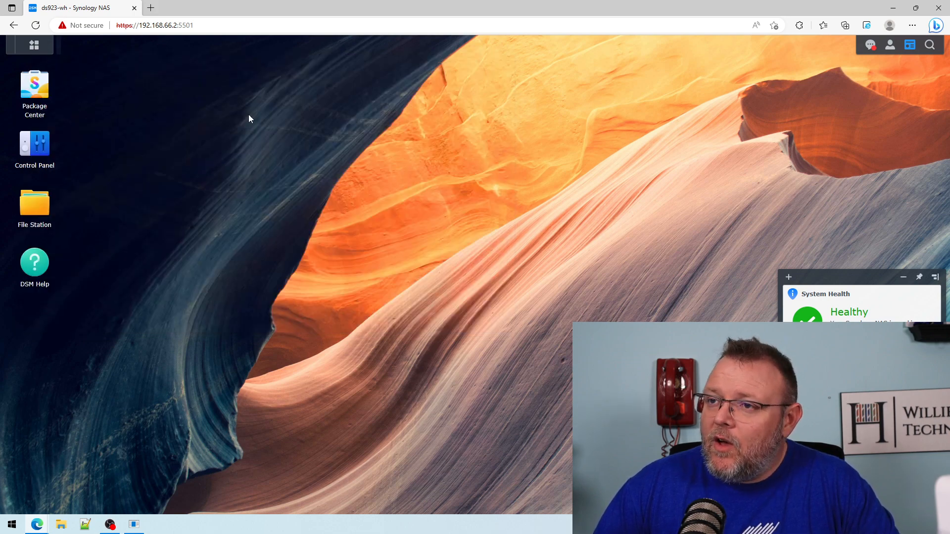
# Open Synology Directory Server, review the deployment methods, and choose to create a domain.
pyautogui.click(33, 44)
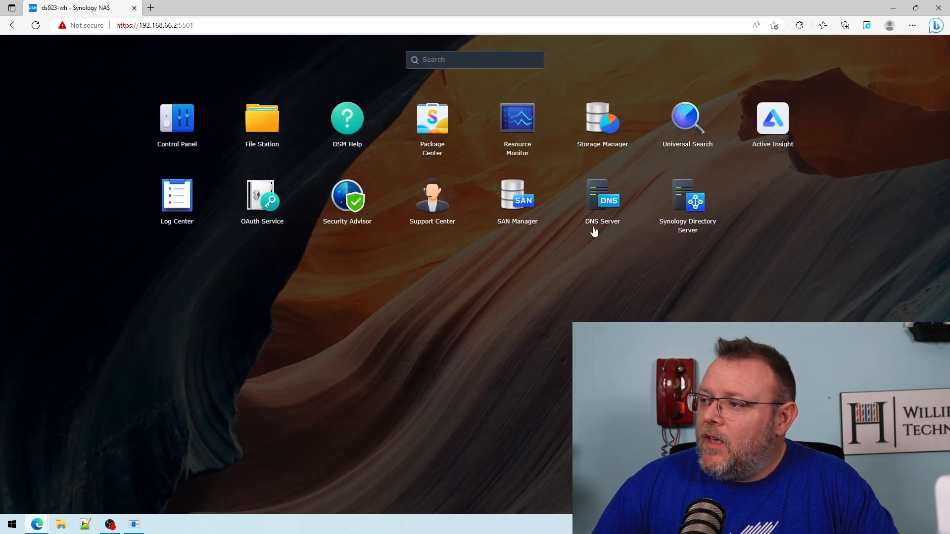
pyautogui.click(680, 198)
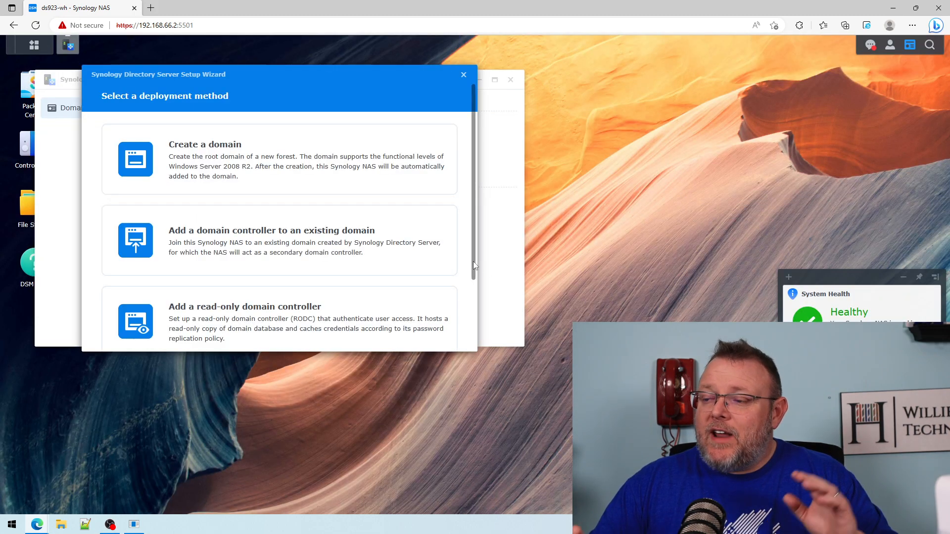
pyautogui.scroll(-2, 402, 290)
pyautogui.scroll(2, 403, 282)
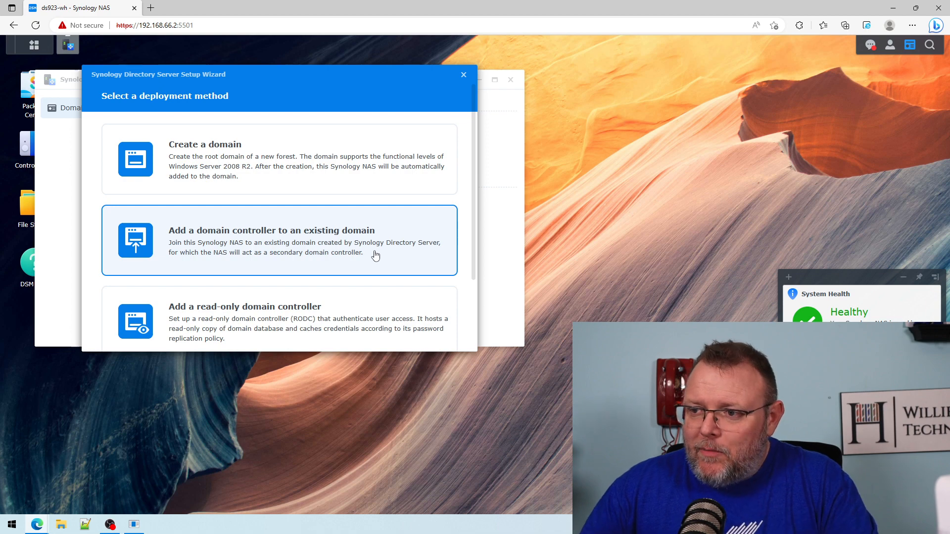
pyautogui.scroll(-1, 381, 255)
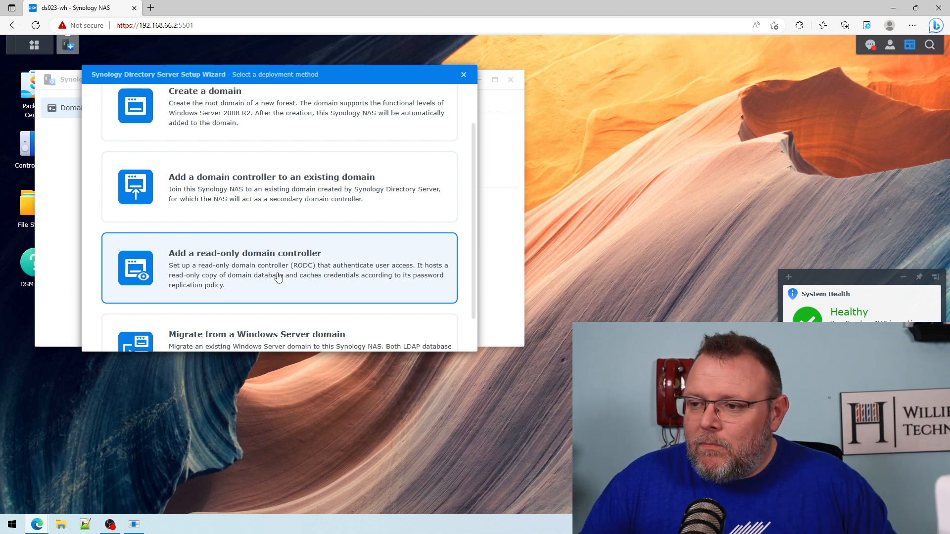
pyautogui.scroll(-1, 278, 277)
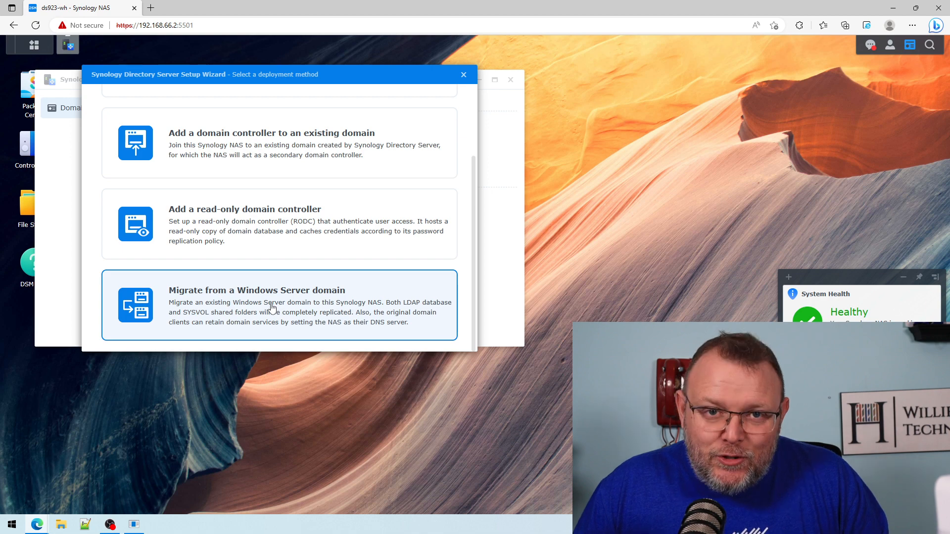
pyautogui.scroll(2, 200, 276)
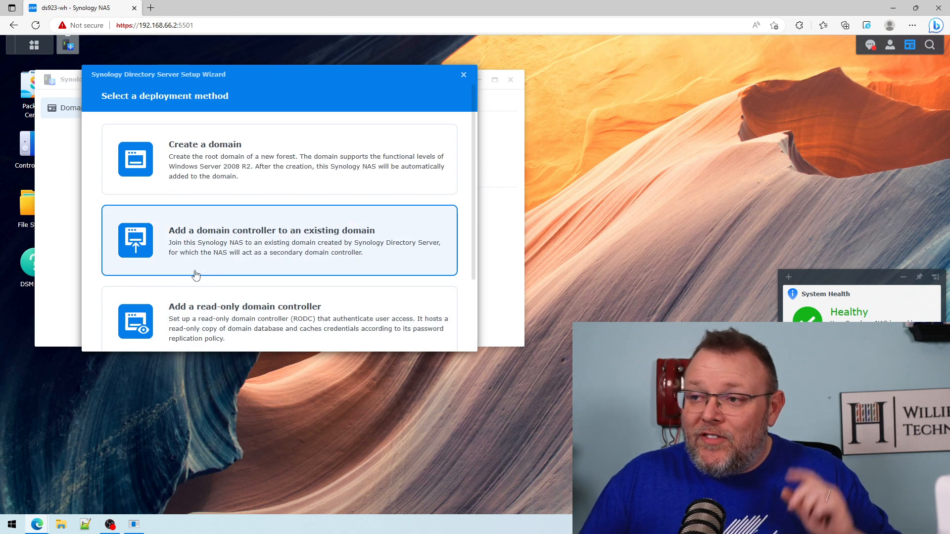
pyautogui.click(261, 164)
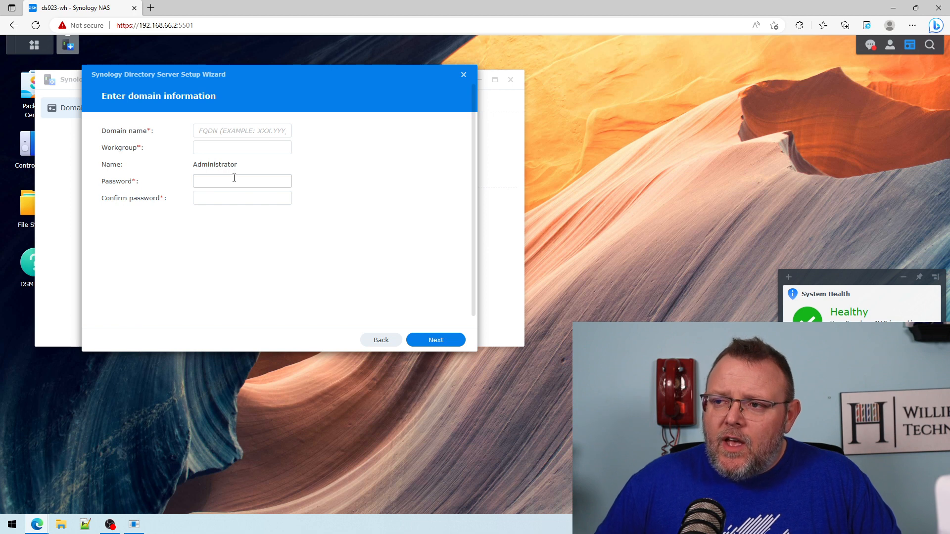
# Set the domain name to WILLIEHOWE.NET and keep the suggested workgroup.
pyautogui.click(223, 134)
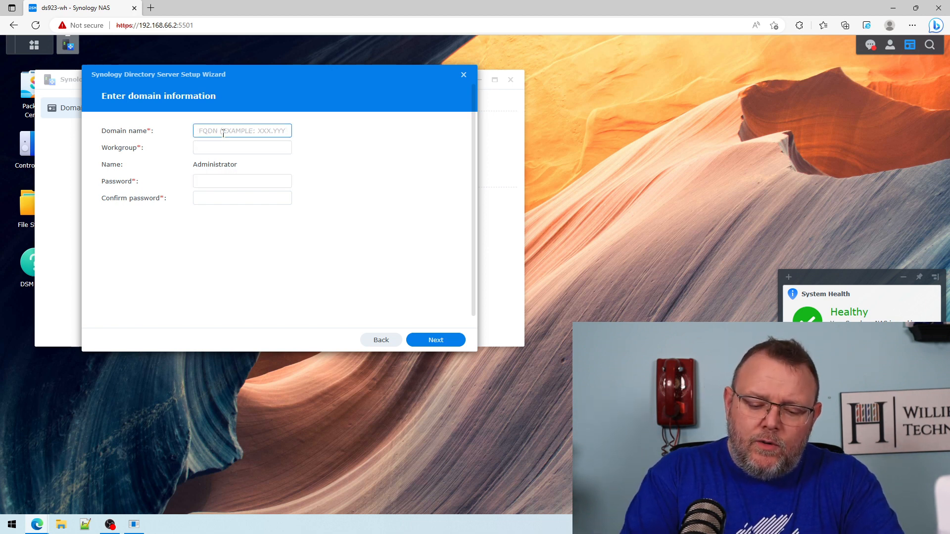
pyautogui.write('WILLIEHOWE.NET')
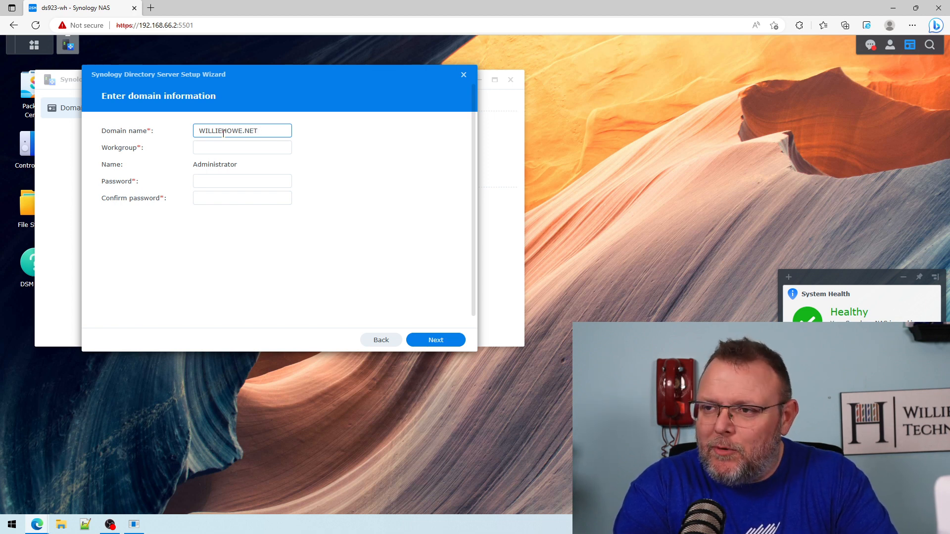
pyautogui.press('Tab')
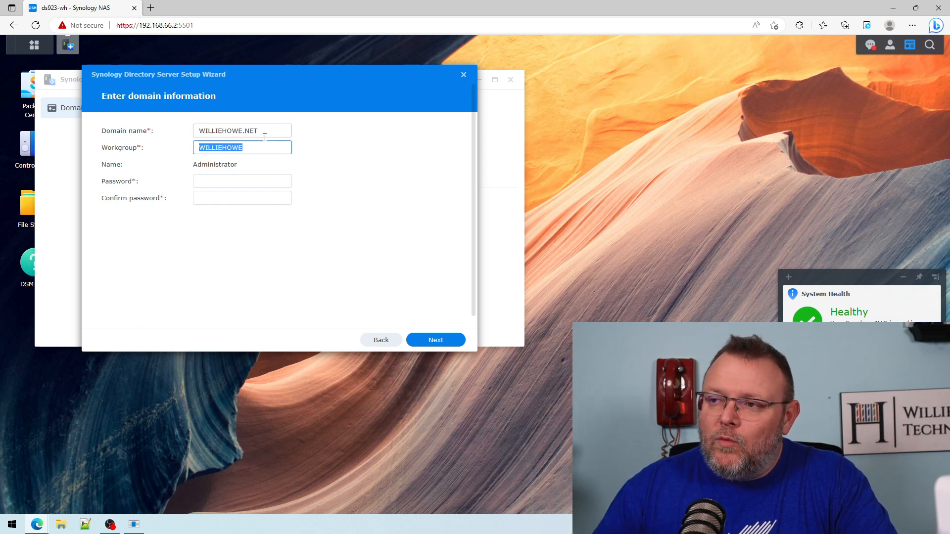
# Enter and confirm the domain Administrator password, run the precondition checks, and create the domain.
pyautogui.click(229, 183)
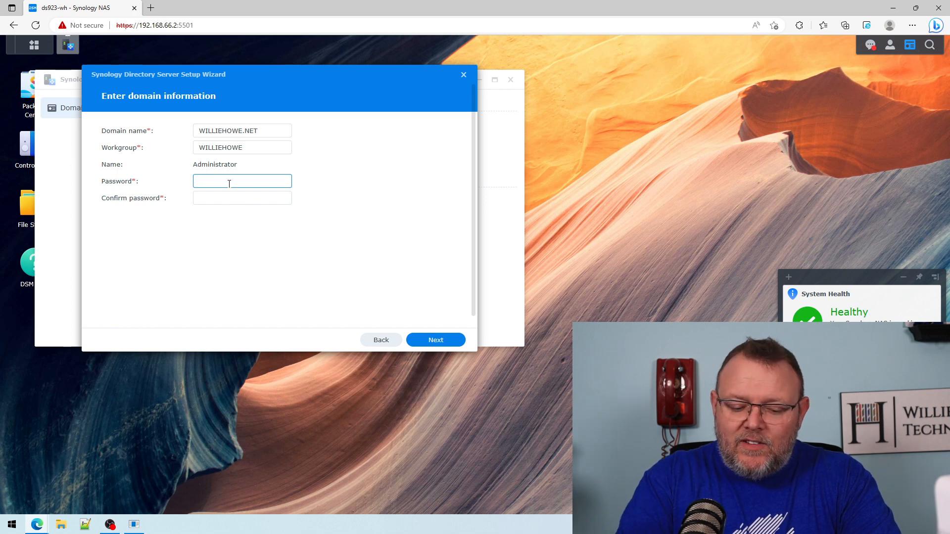
pyautogui.write('•••••••')
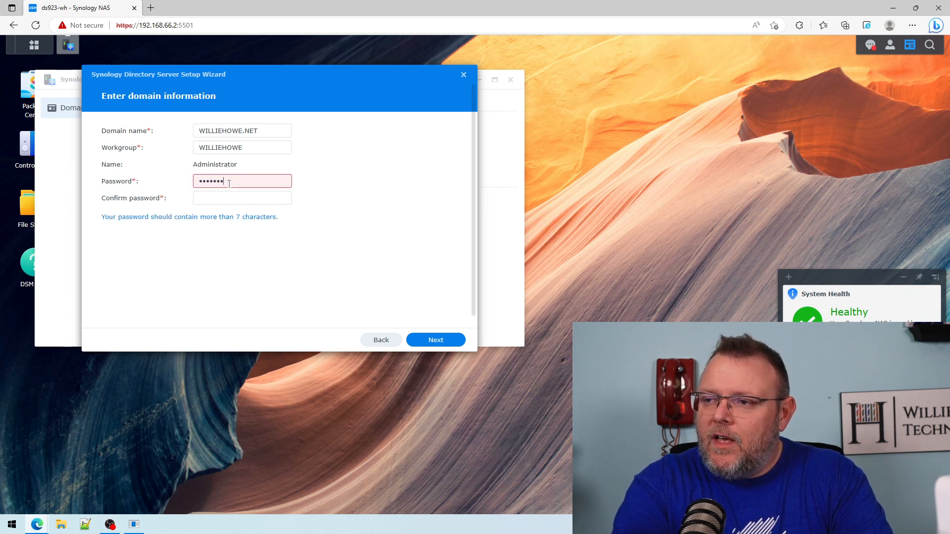
pyautogui.write('••')
pyautogui.press('Tab')
pyautogui.write('•••••')
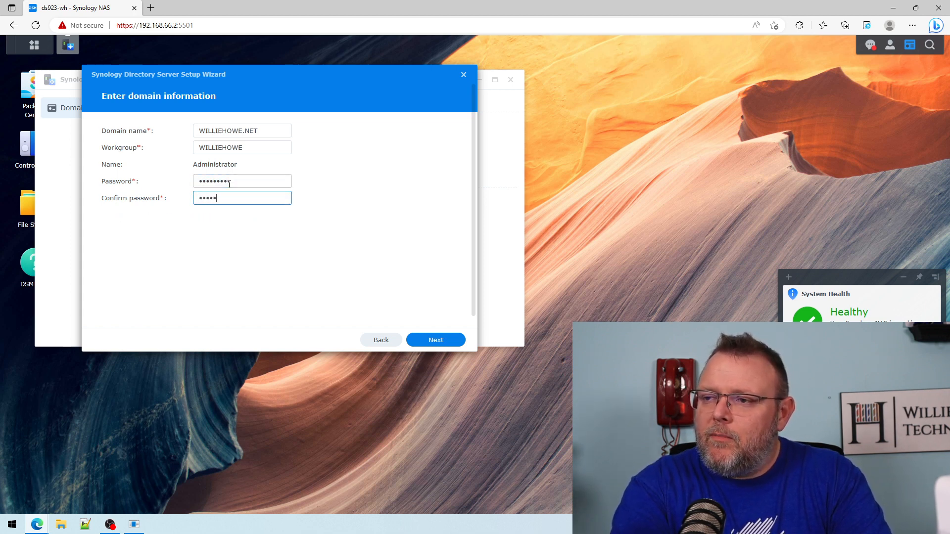
pyautogui.write('••••')
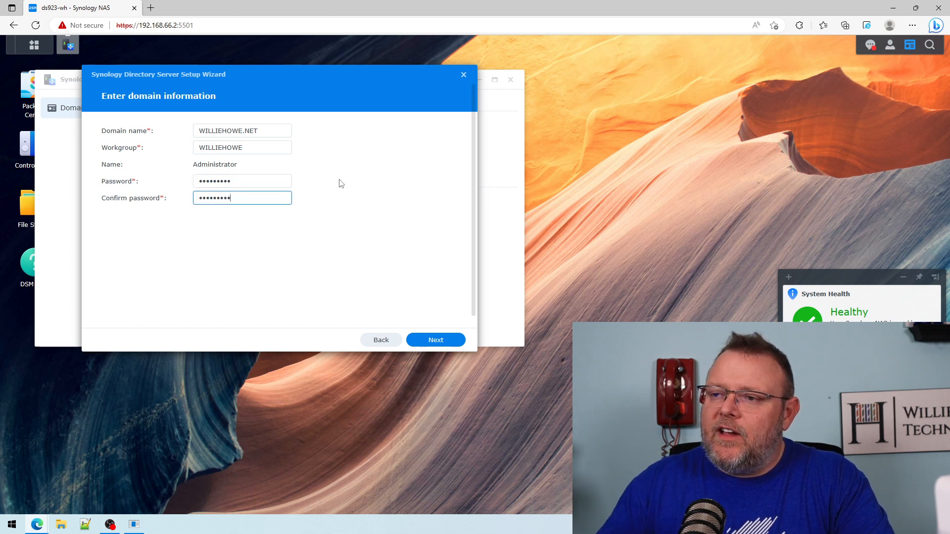
pyautogui.click(443, 344)
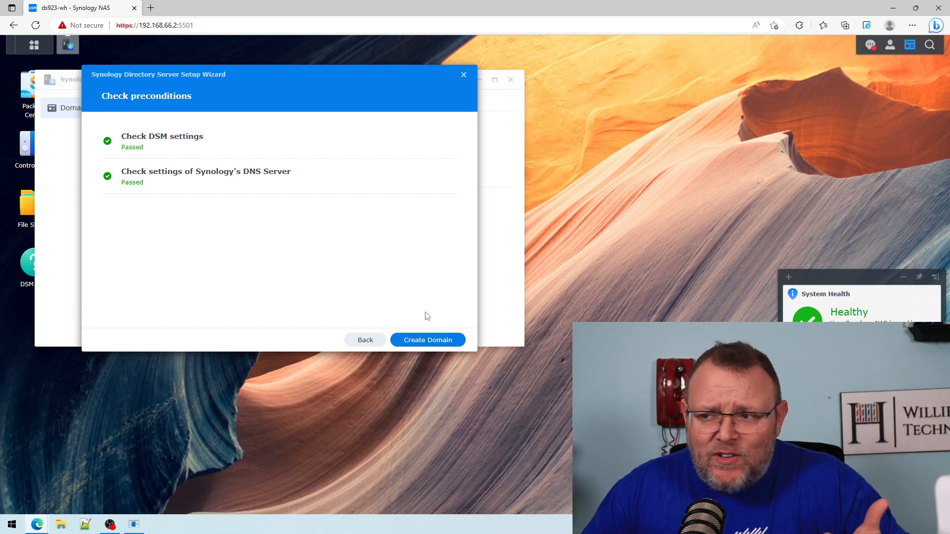
pyautogui.click(426, 347)
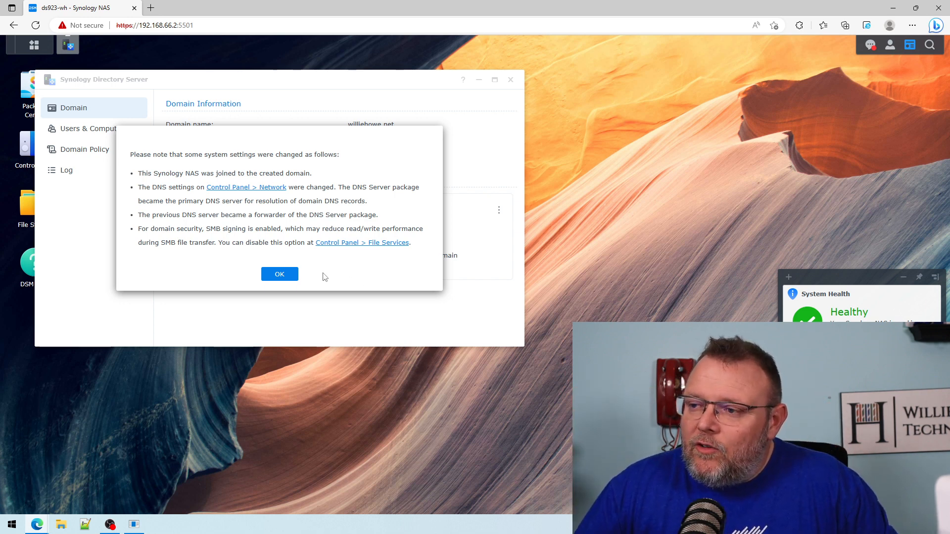
# Open DNS Server and review the zones created for the domain and the forwarder configuration of the resolution service.
pyautogui.click(34, 45)
pyautogui.click(615, 198)
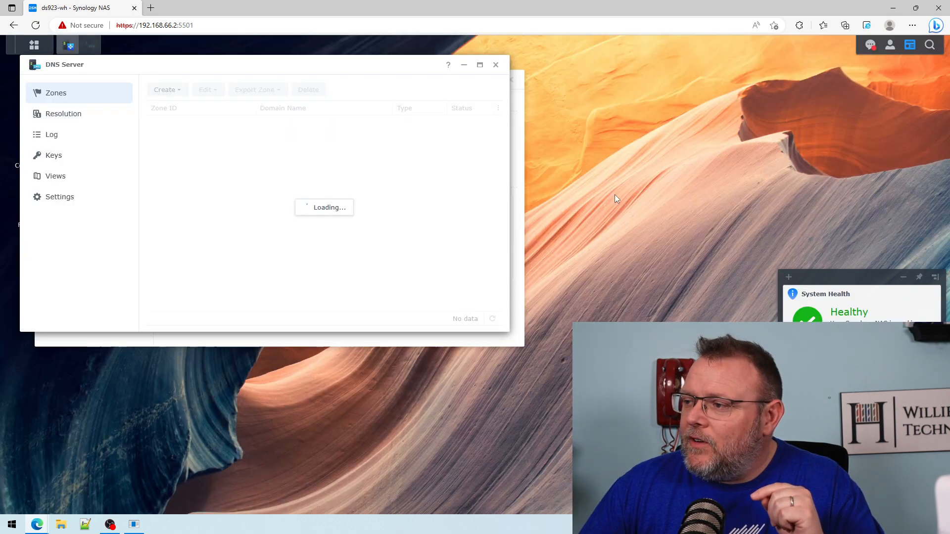
pyautogui.moveTo(303, 66); pyautogui.dragTo(564, 152)
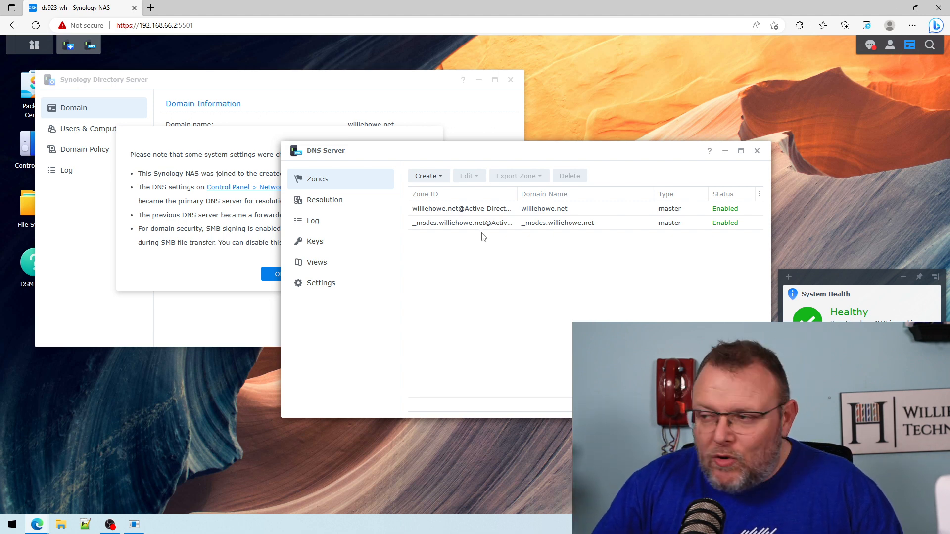
pyautogui.click(323, 202)
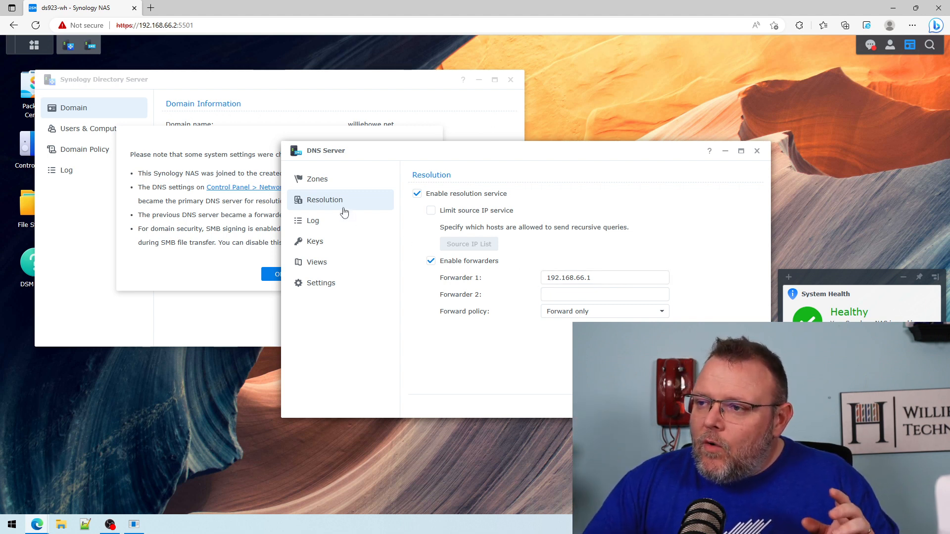
pyautogui.click(318, 177)
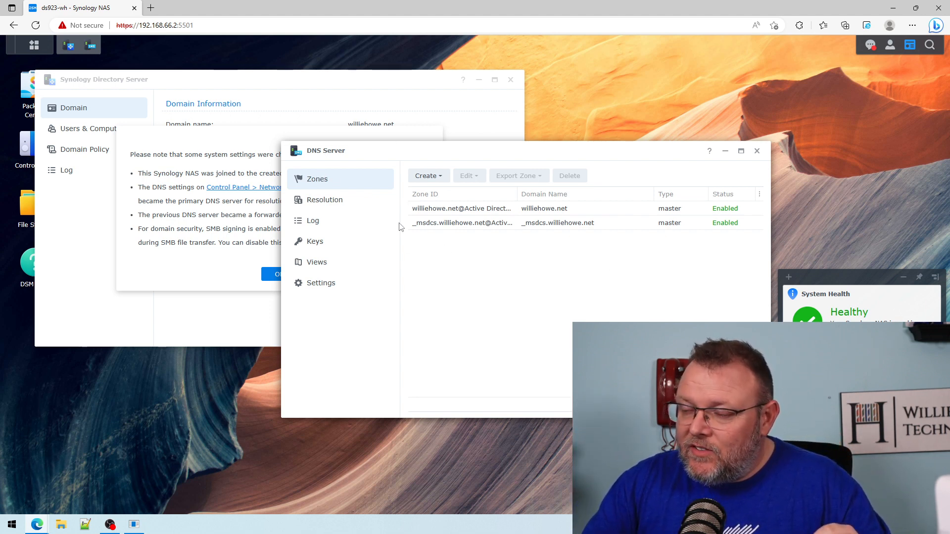
pyautogui.click(331, 210)
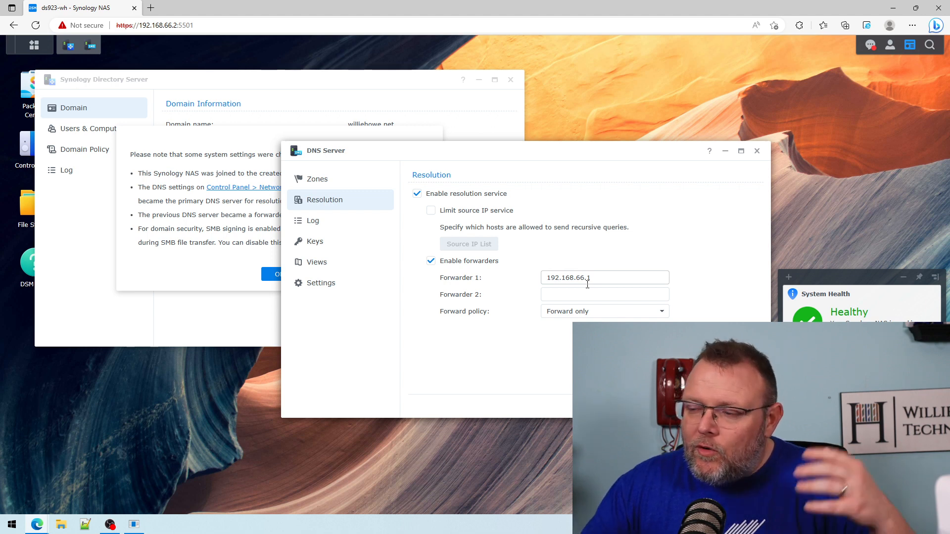
# Review the DNS Server log, keys, views and settings, recheck resolution and zones, and close DNS Server.
pyautogui.click(327, 227)
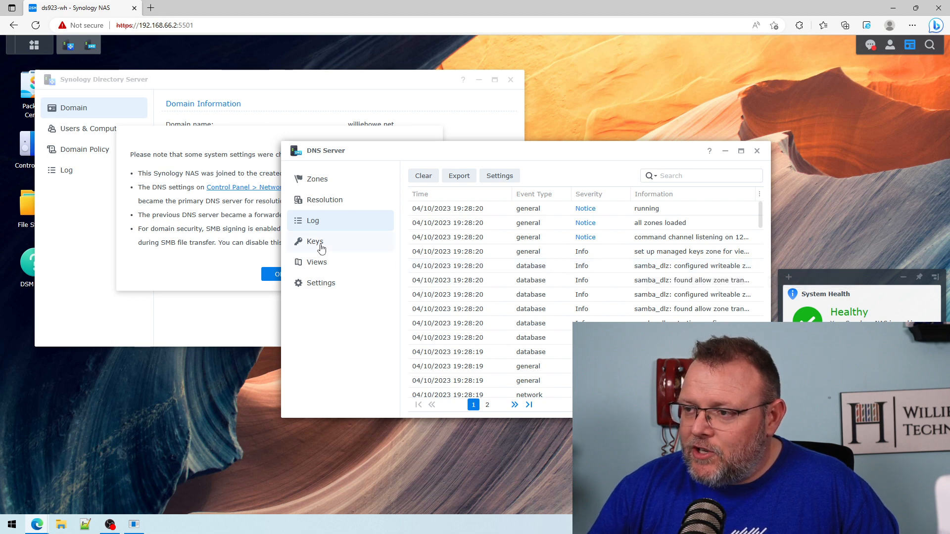
pyautogui.click(321, 247)
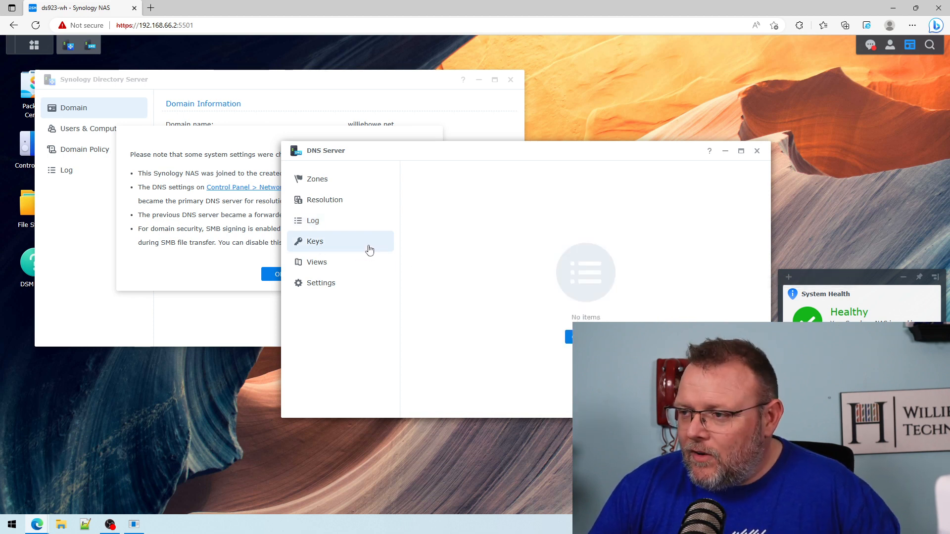
pyautogui.click(324, 263)
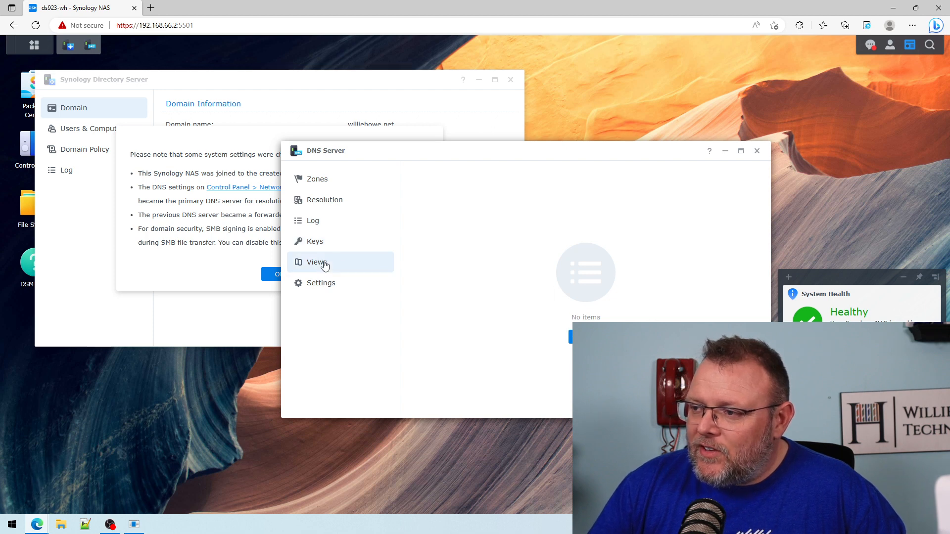
pyautogui.click(337, 283)
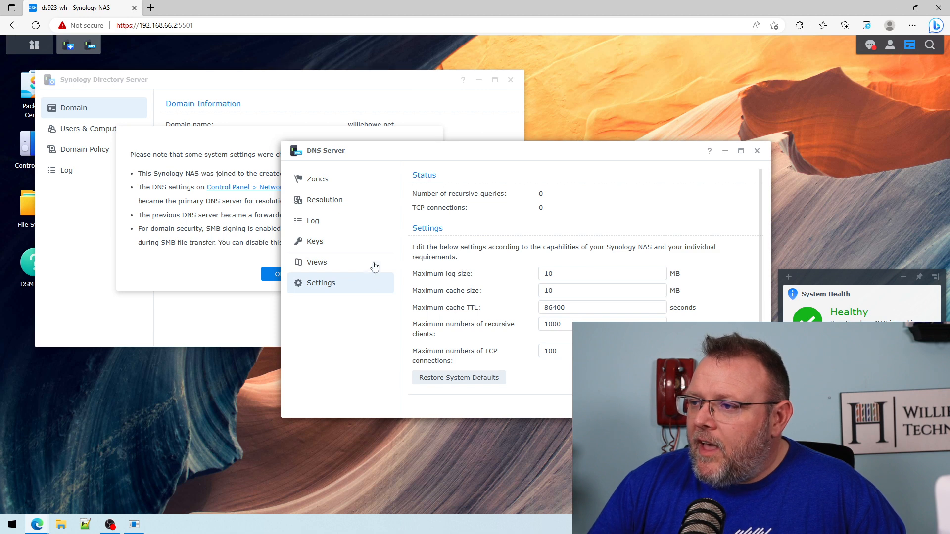
pyautogui.click(323, 203)
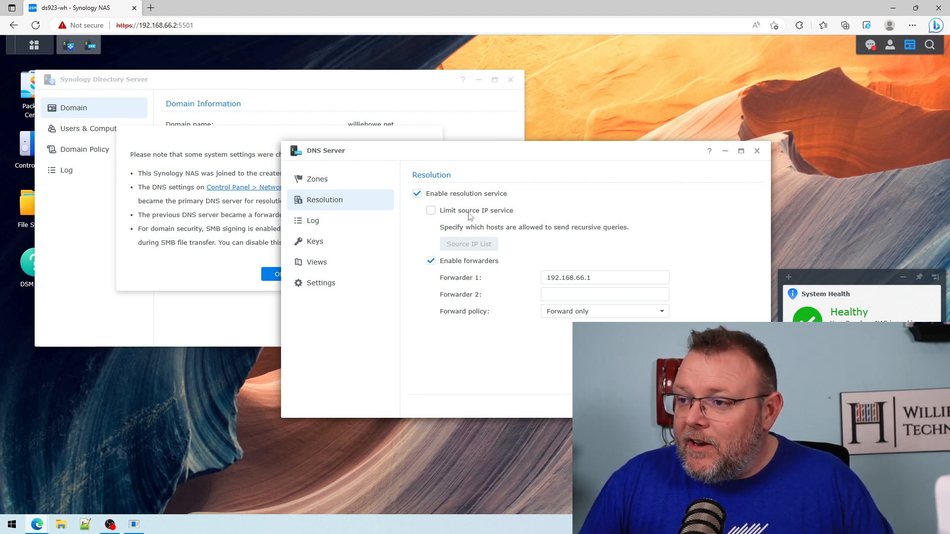
pyautogui.click(314, 179)
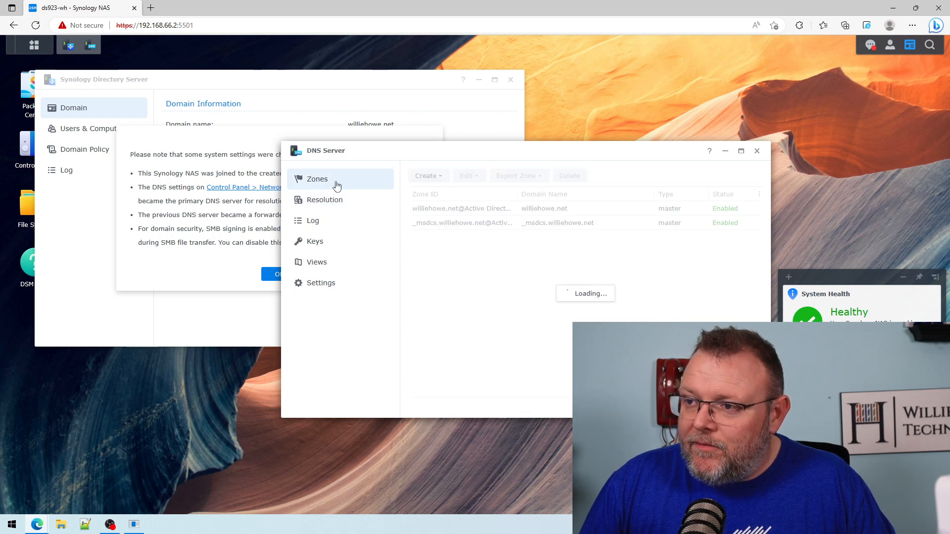
pyautogui.click(756, 150)
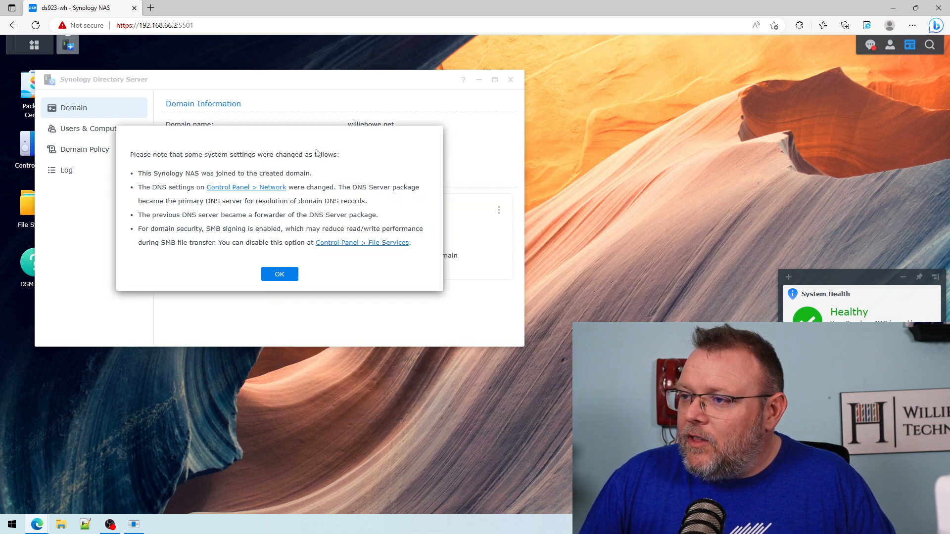
# Acknowledge the changed system settings notice and review the domain's Users, Domain Controllers and Computers containers and its domain policy.
pyautogui.click(284, 276)
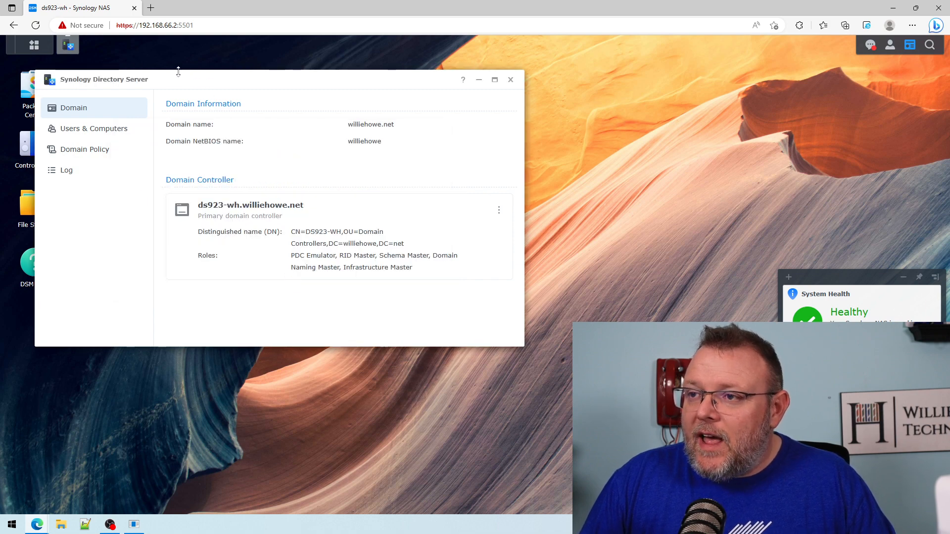
pyautogui.moveTo(176, 80); pyautogui.dragTo(227, 90)
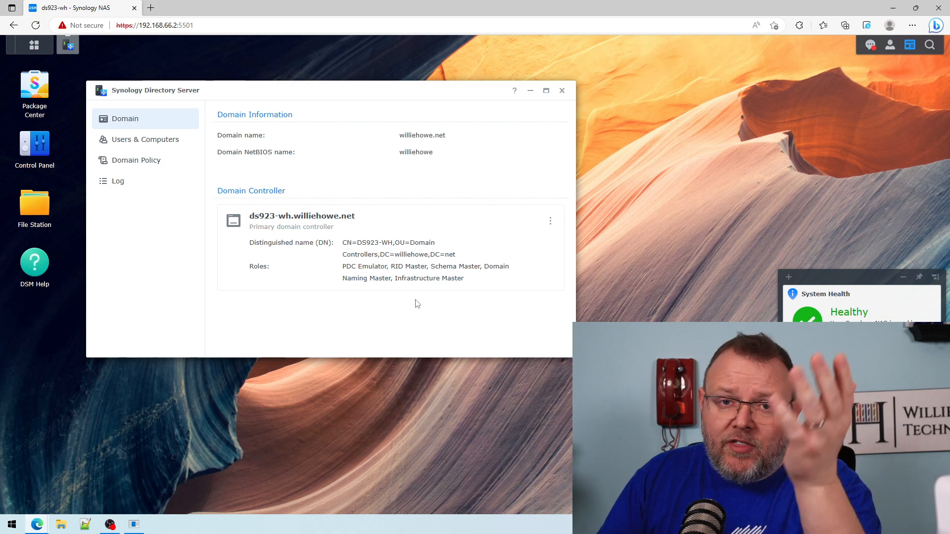
pyautogui.click(151, 141)
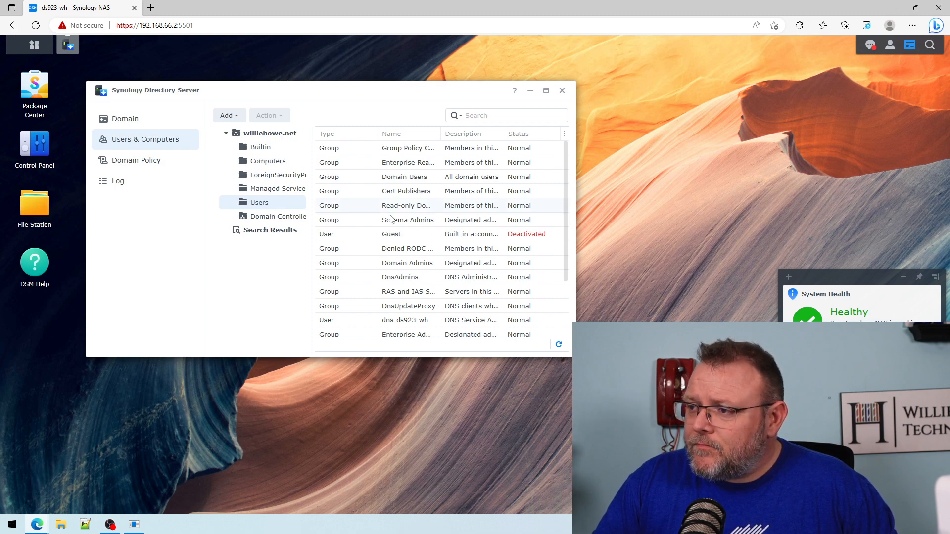
pyautogui.scroll(-2, 394, 233)
pyautogui.scroll(2, 395, 230)
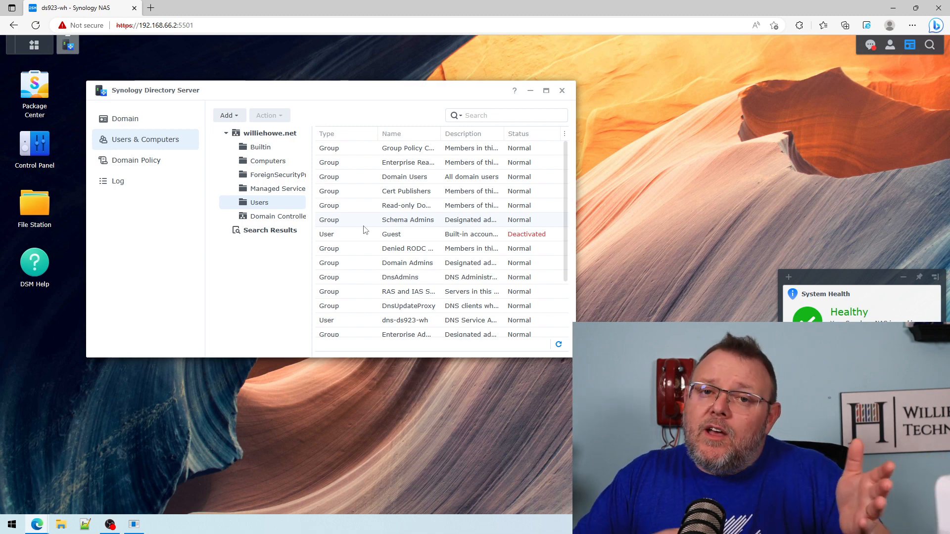
pyautogui.click(255, 216)
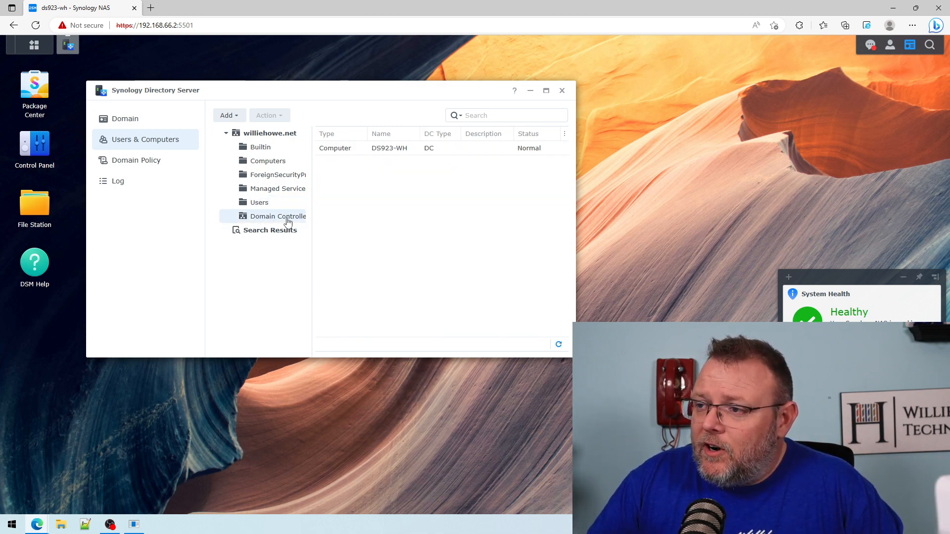
pyautogui.click(268, 162)
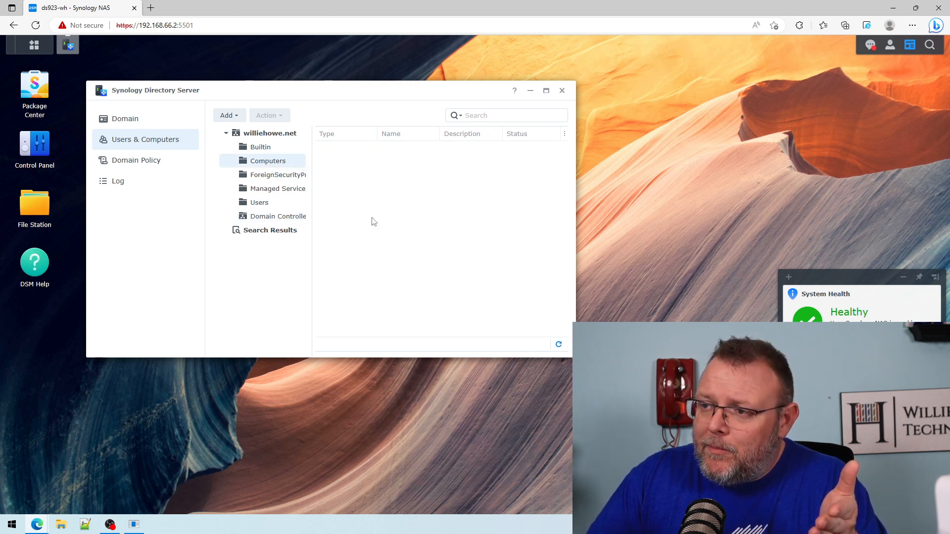
pyautogui.click(151, 162)
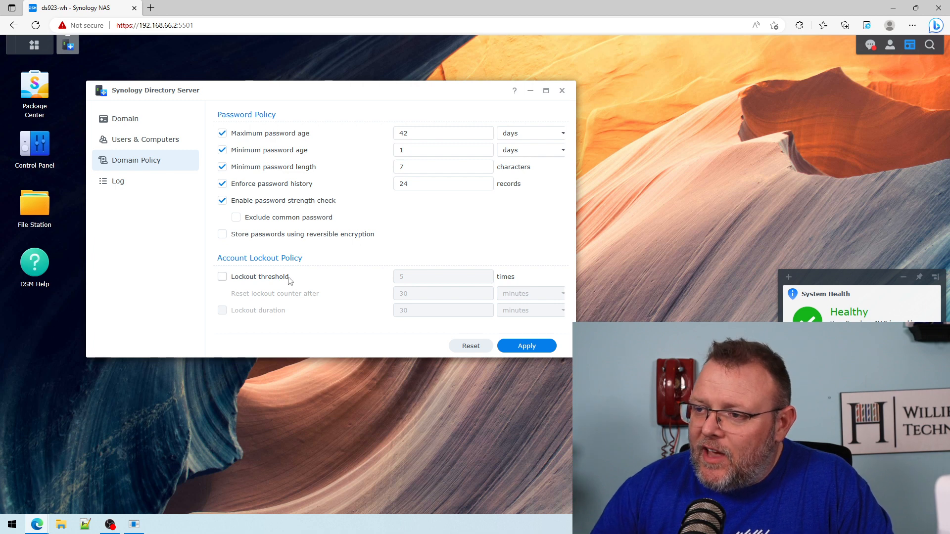
# Enable audit logging for the domain service and return to the domain information.
pyautogui.click(127, 183)
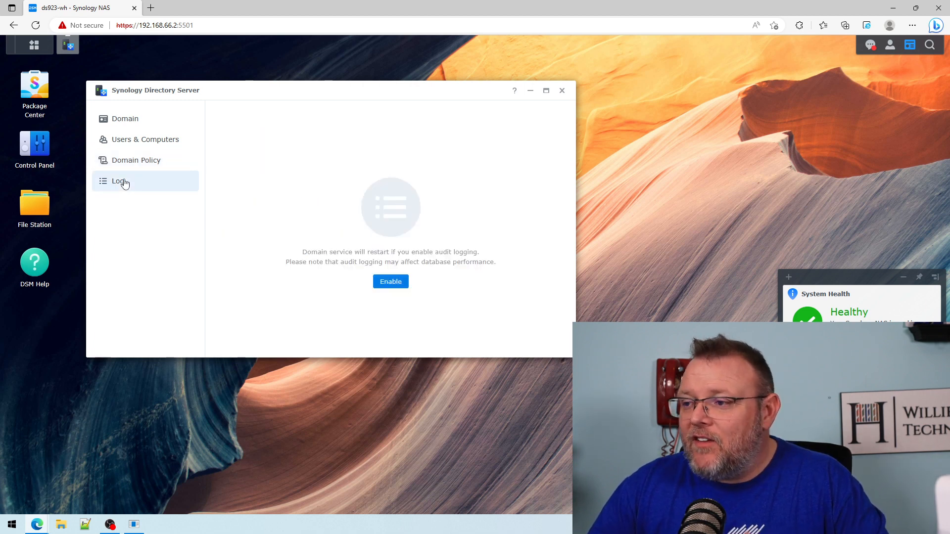
pyautogui.click(390, 283)
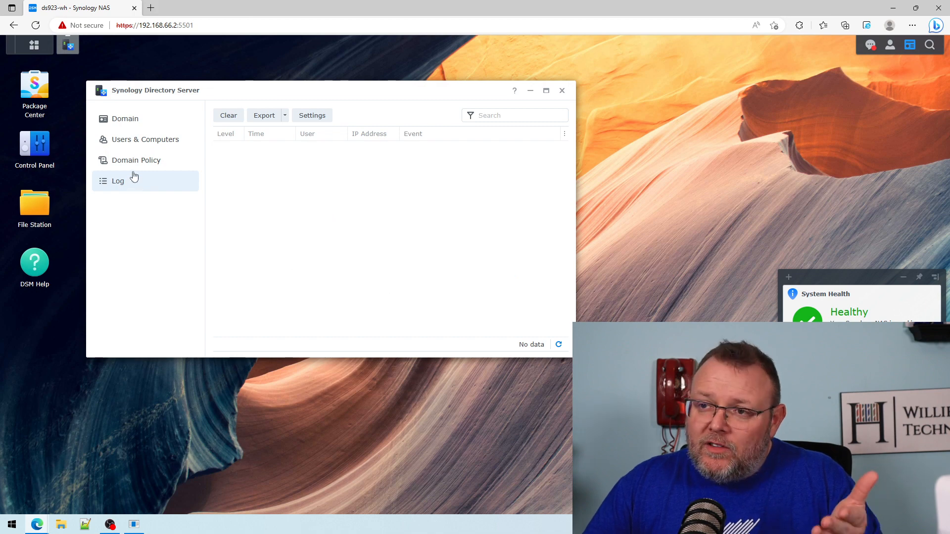
pyautogui.click(150, 162)
pyautogui.click(131, 120)
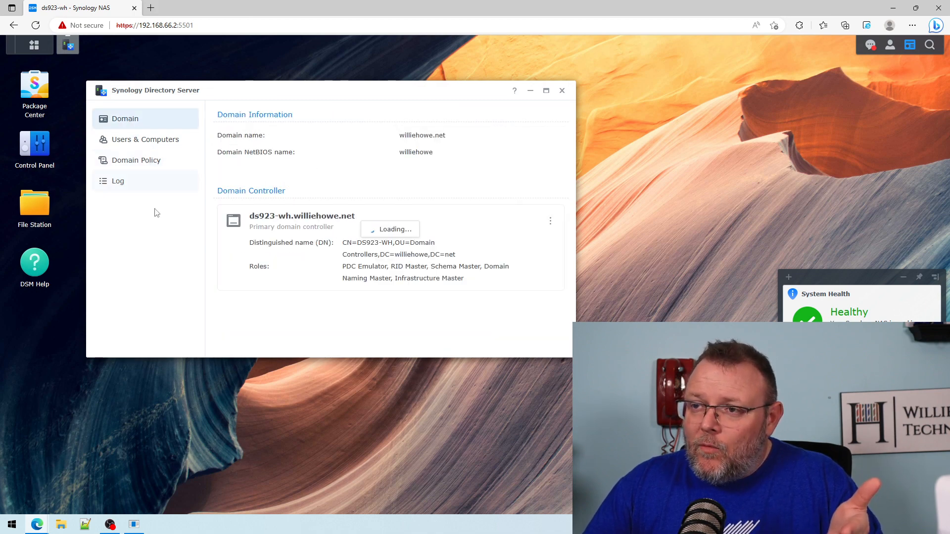